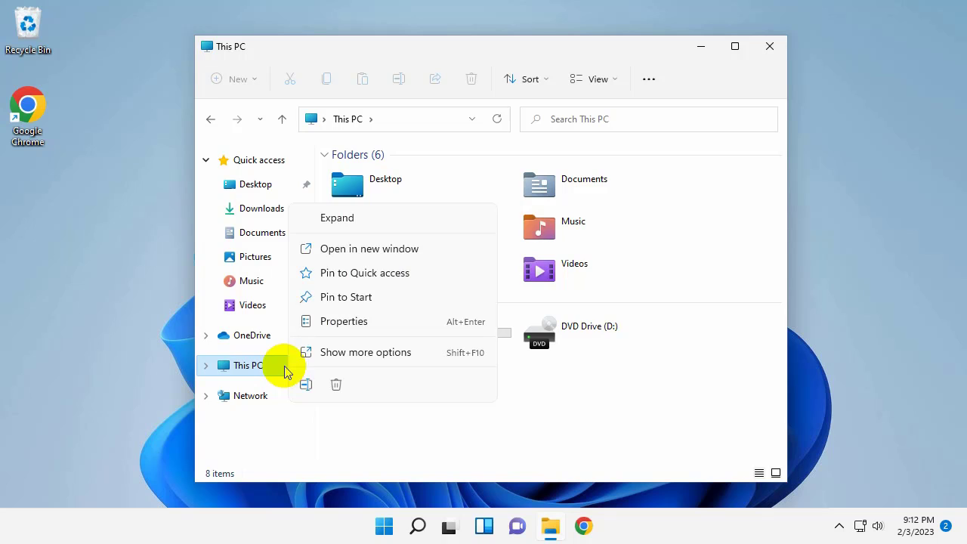
Step: Open Computer Management for This PC, maximize its window, and display Disk Management
left_click(362, 353)
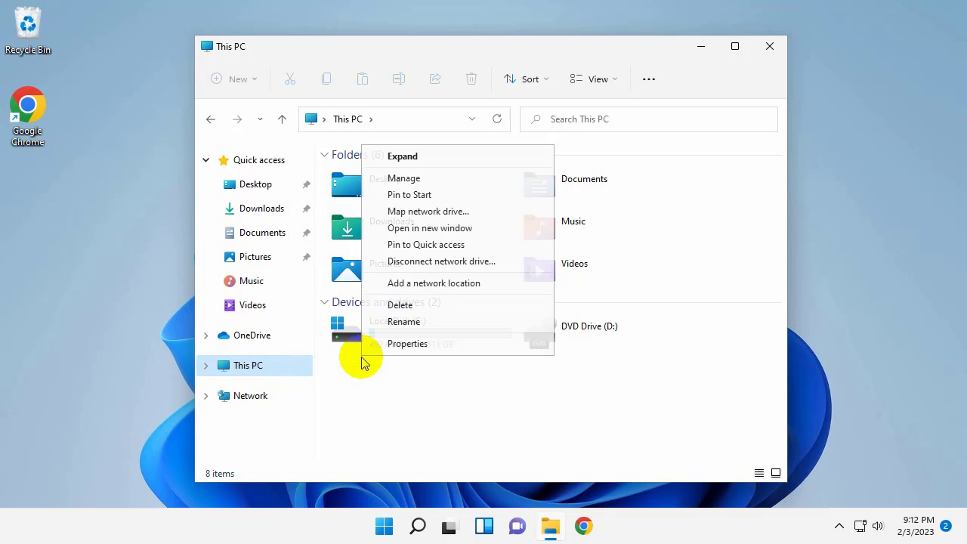
left_click(450, 184)
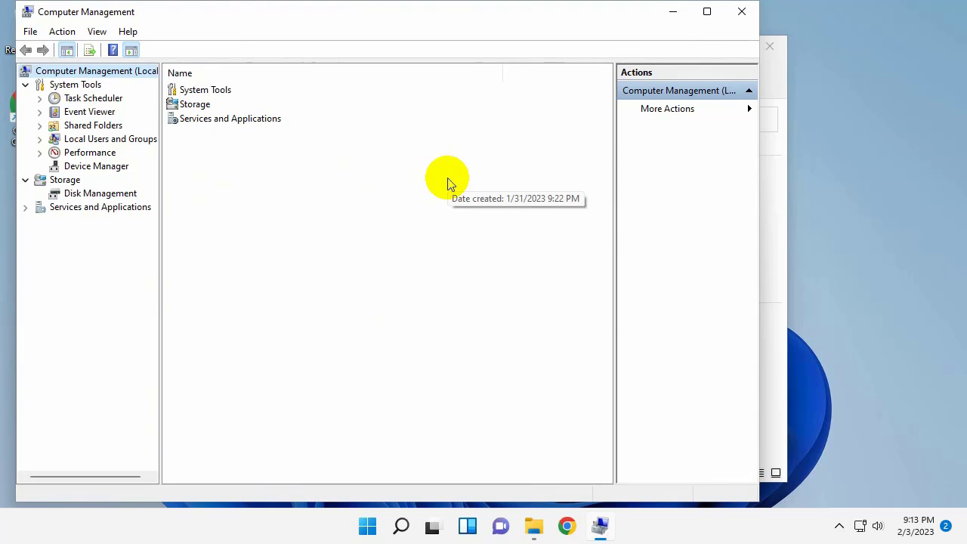
left_click(707, 11)
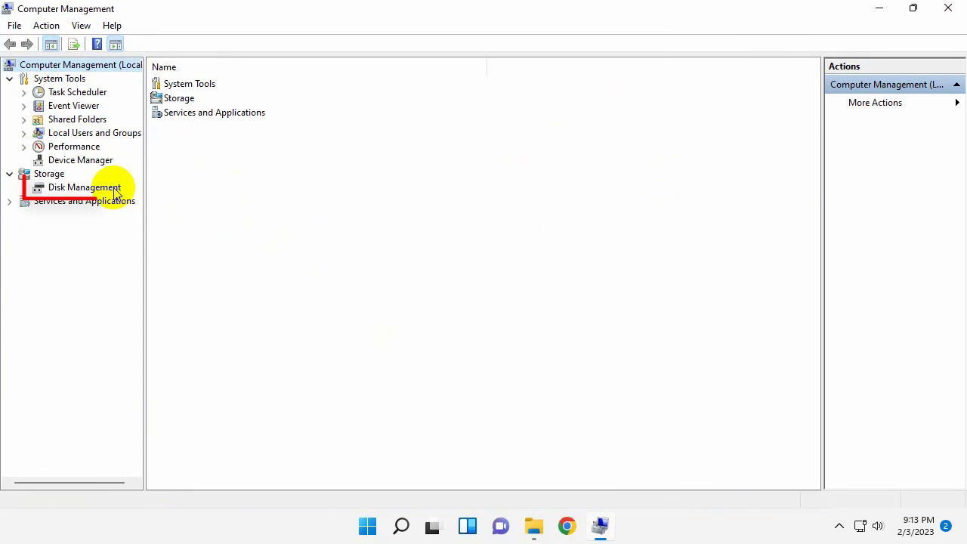
left_click(83, 187)
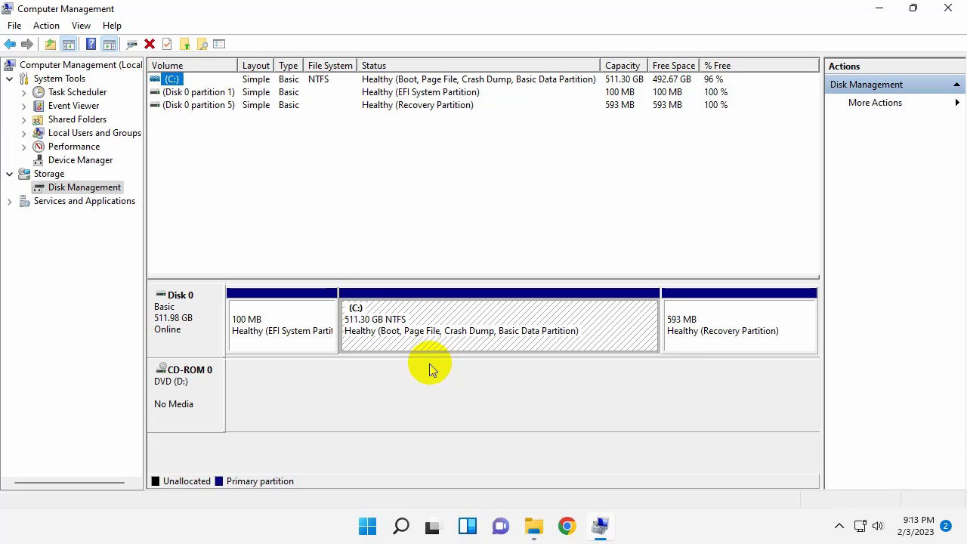
Step: Shrink the C: volume by 204800 MB and check the drives in File Explorer before returning to Disk Management
right_click(491, 322)
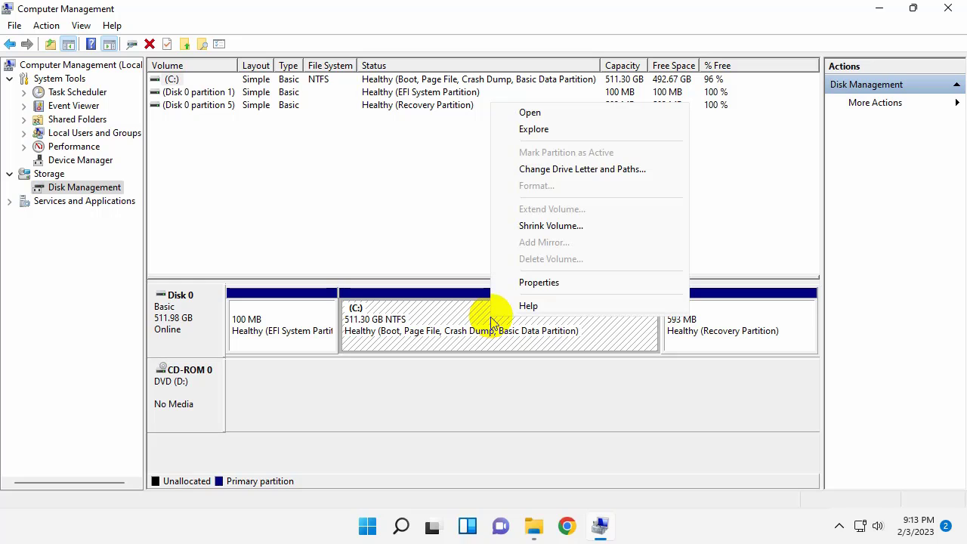
left_click(543, 228)
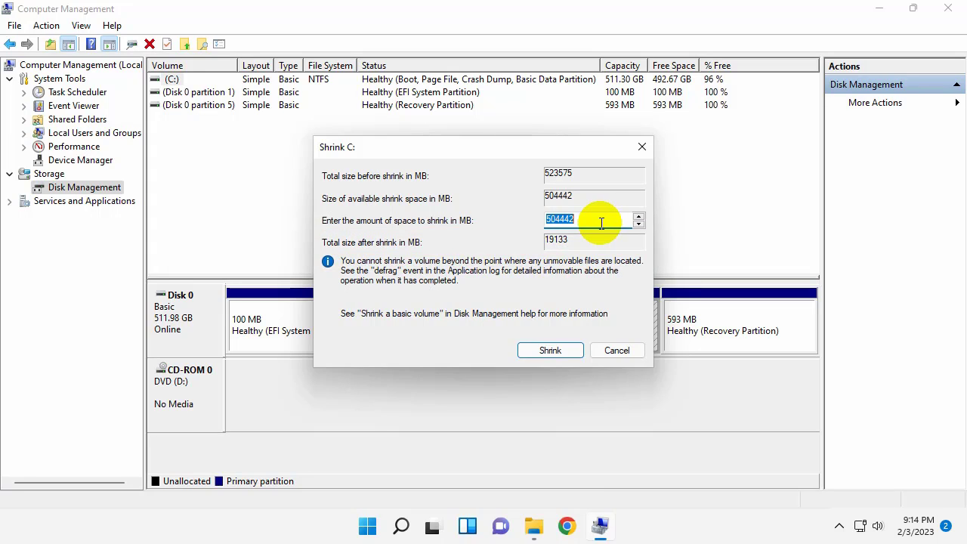
type("204800")
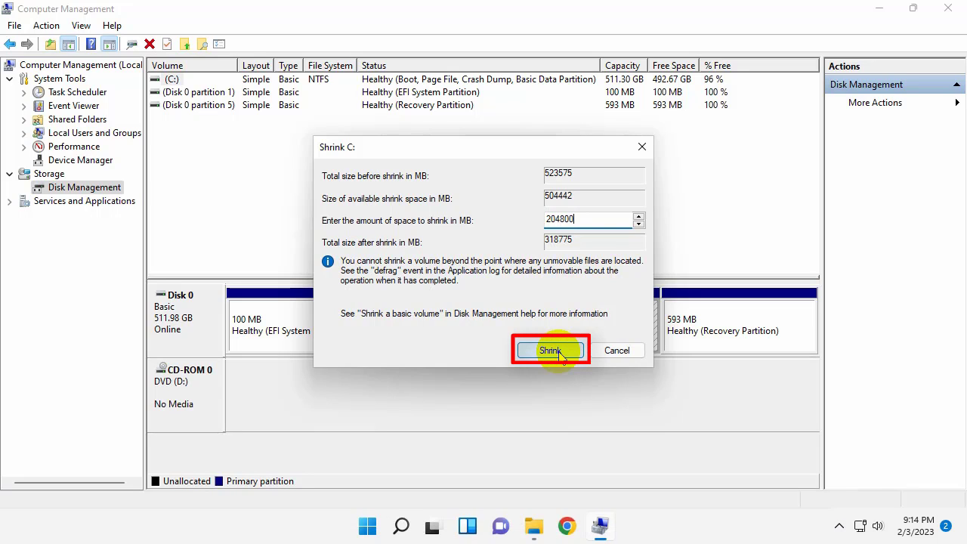
left_click(551, 351)
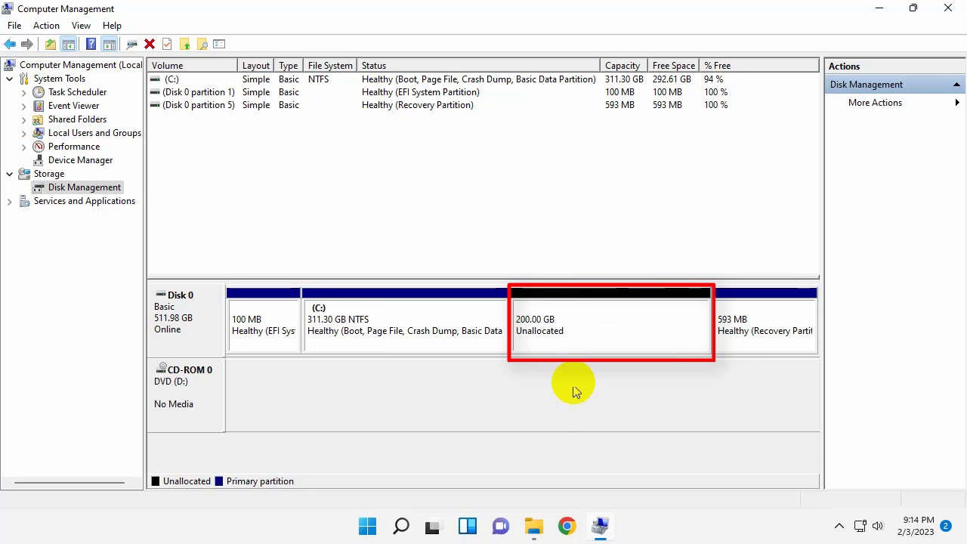
left_click(535, 524)
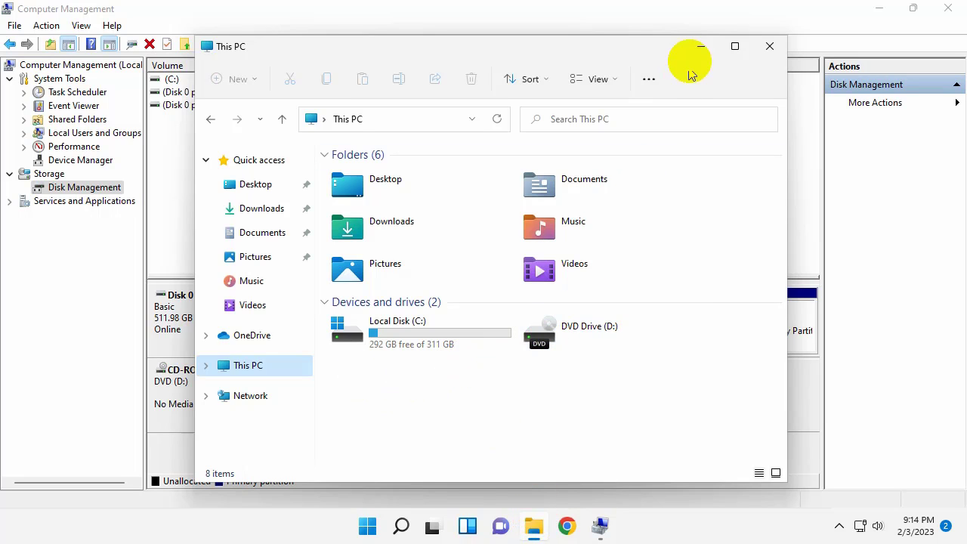
left_click(699, 48)
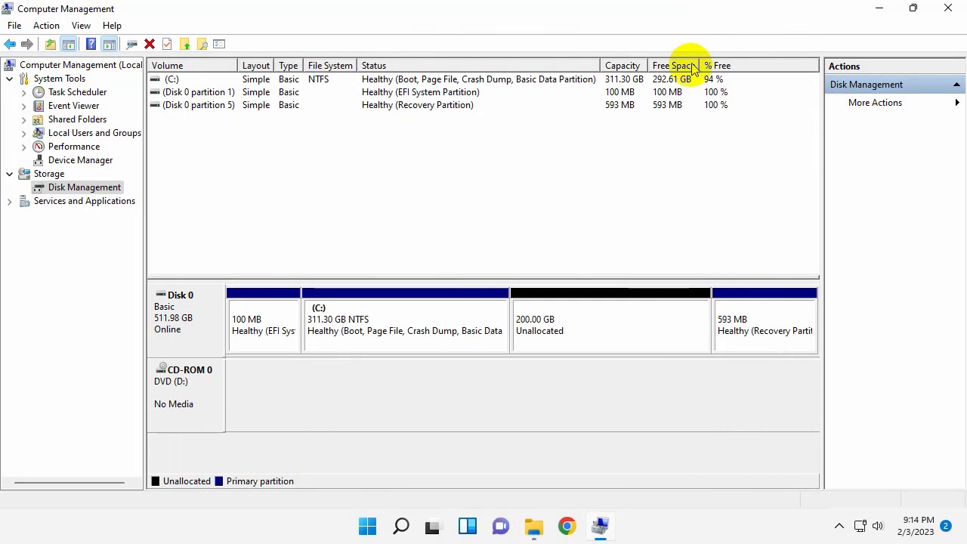
Step: Set up a new simple volume in the unallocated space with a size of 204800 MB and drive letter E
right_click(631, 318)
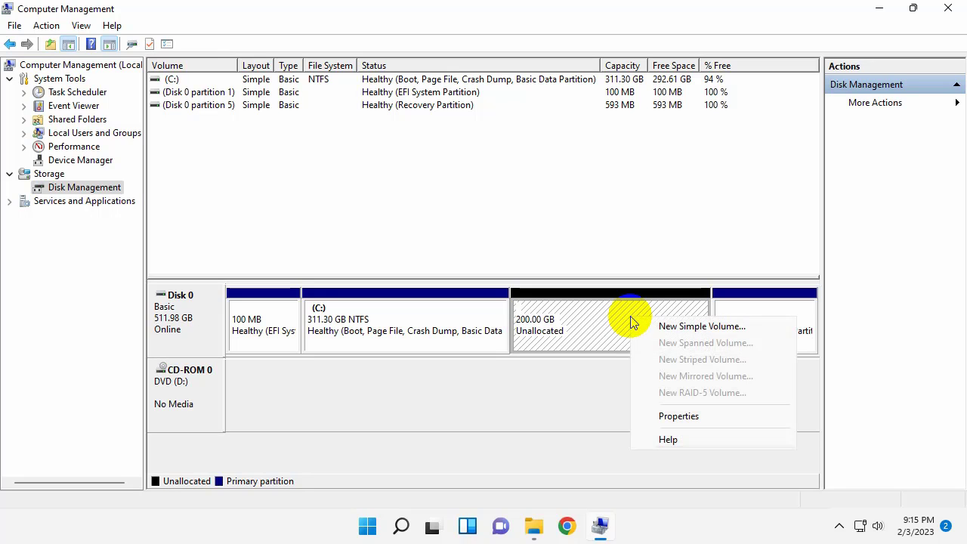
left_click(677, 327)
left_click(446, 351)
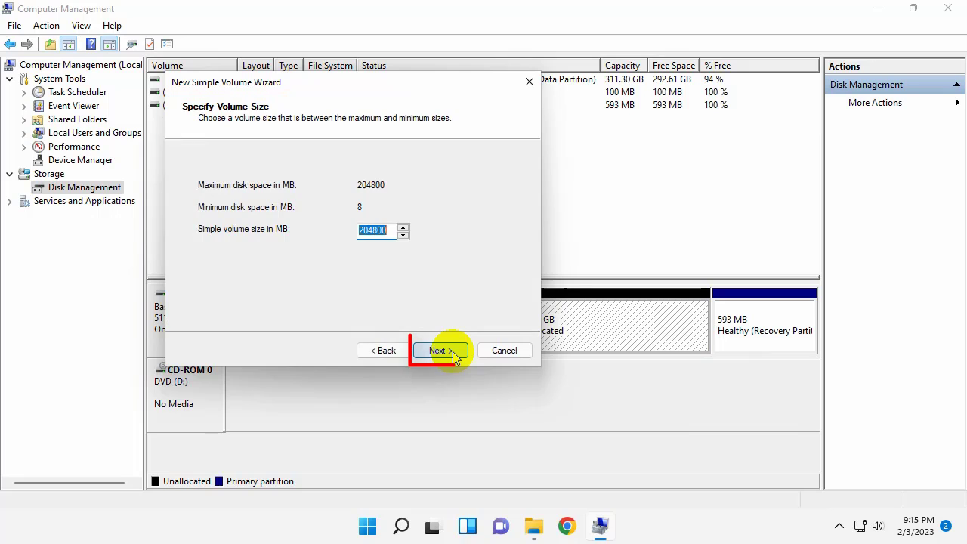
left_click(453, 353)
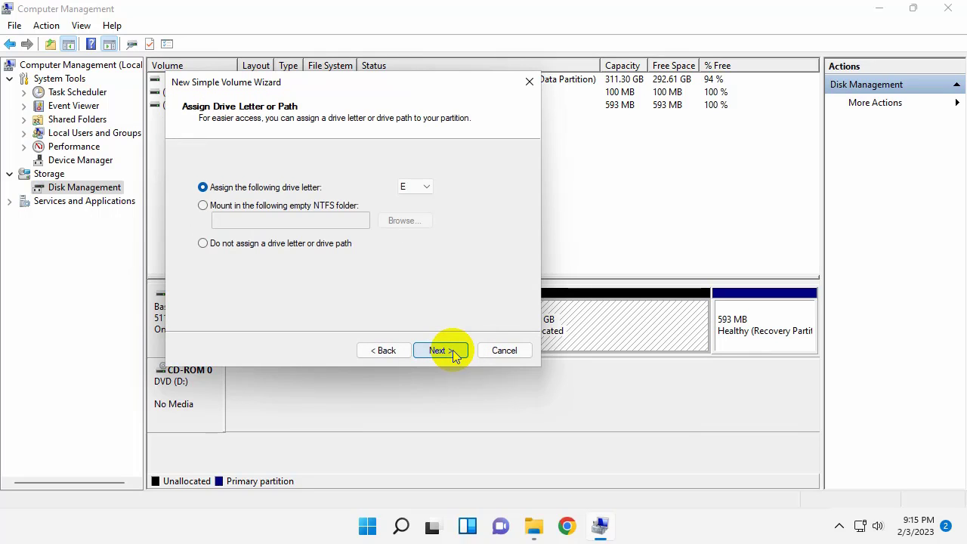
left_click(426, 188)
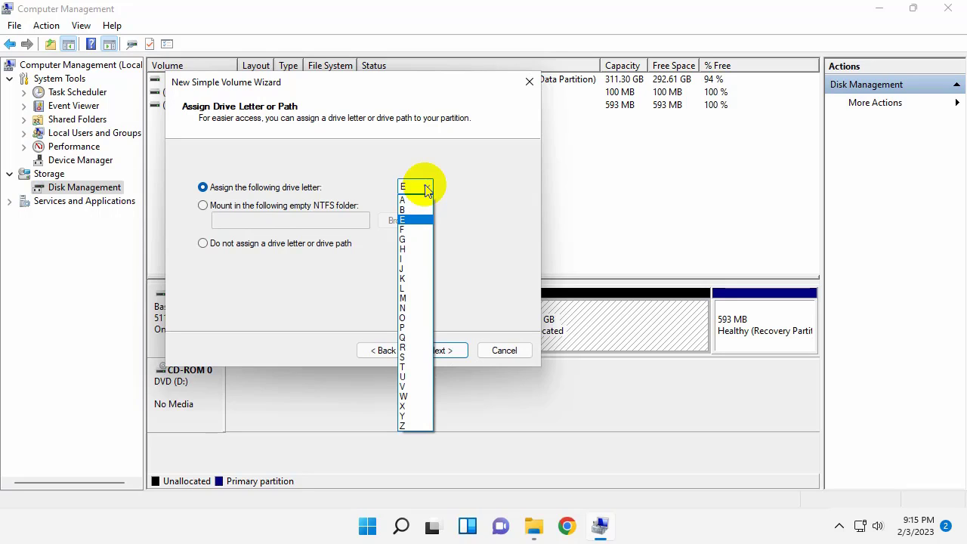
left_click(425, 189)
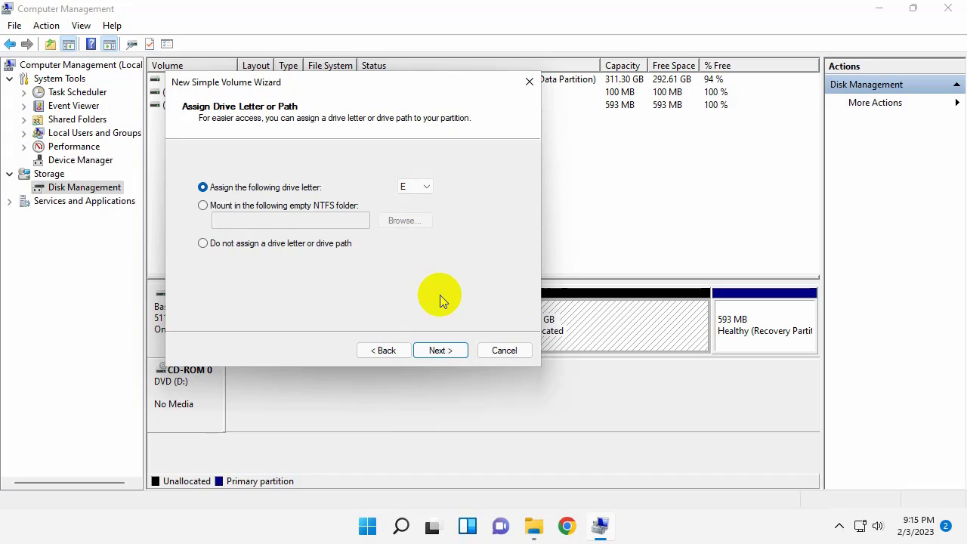
left_click(452, 352)
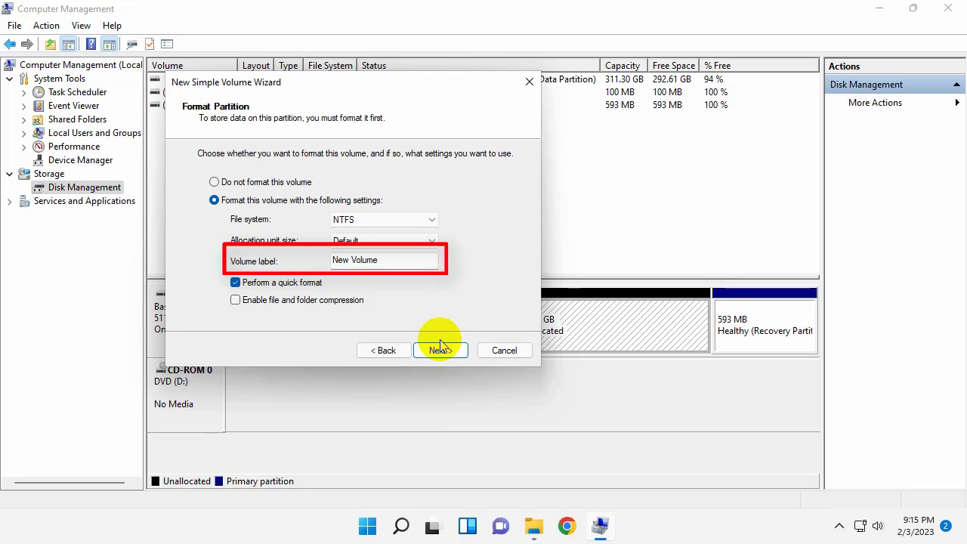
Step: Label the new volume Data, finish creating it with an NTFS quick format, and check it in File Explorer
left_click_drag(378, 262, 336, 264)
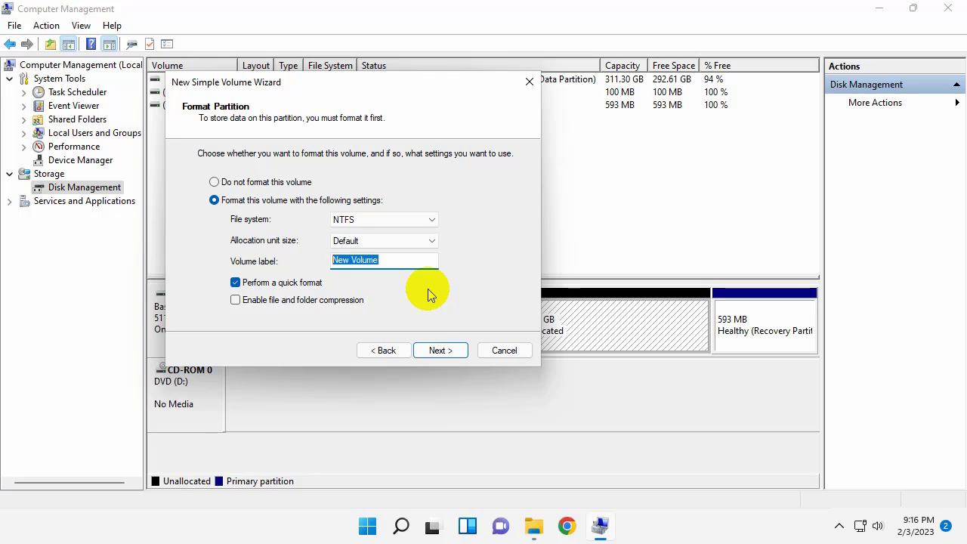
type("Data")
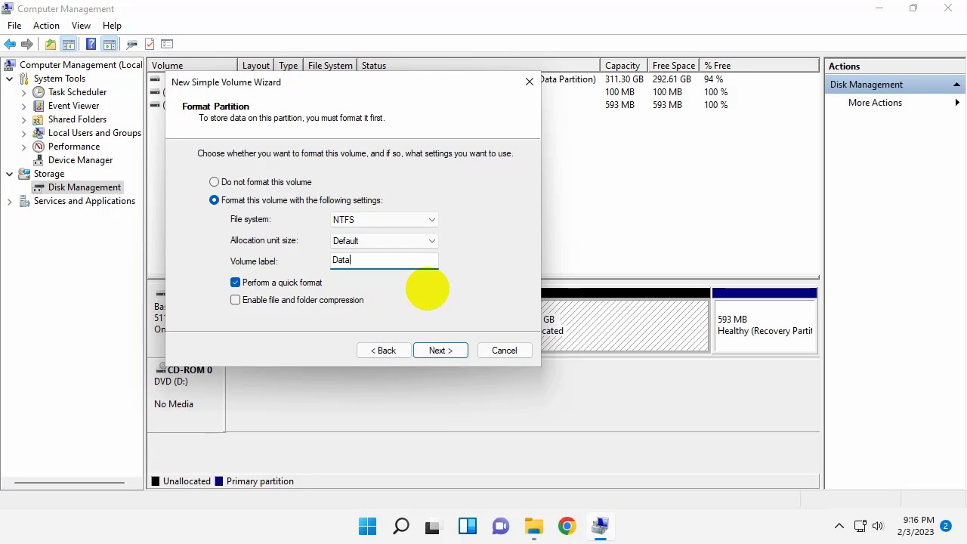
left_click(438, 353)
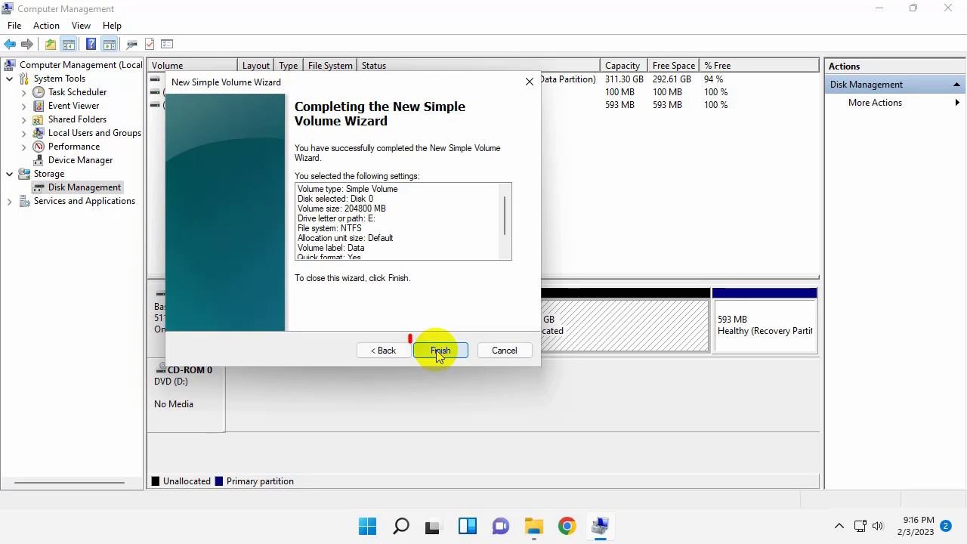
left_click(438, 352)
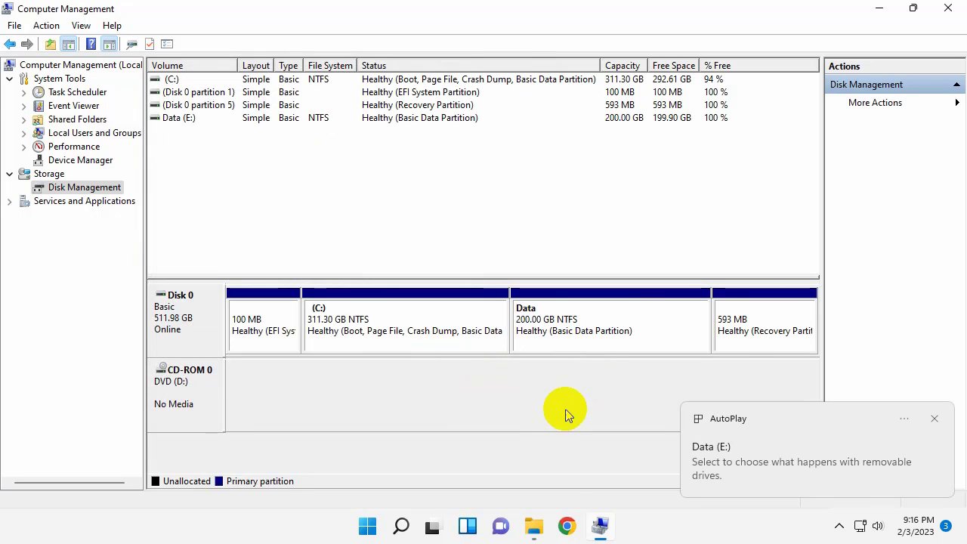
left_click(535, 526)
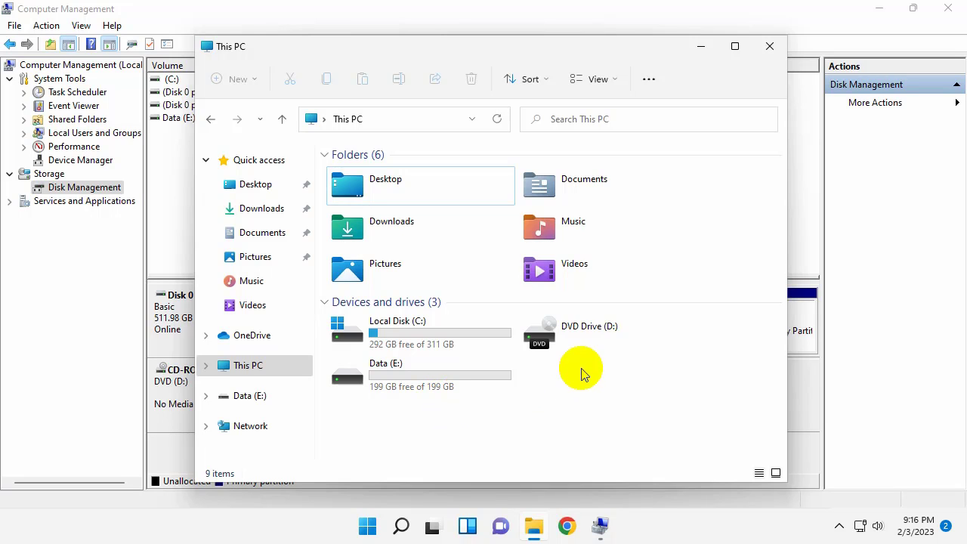
left_click(701, 46)
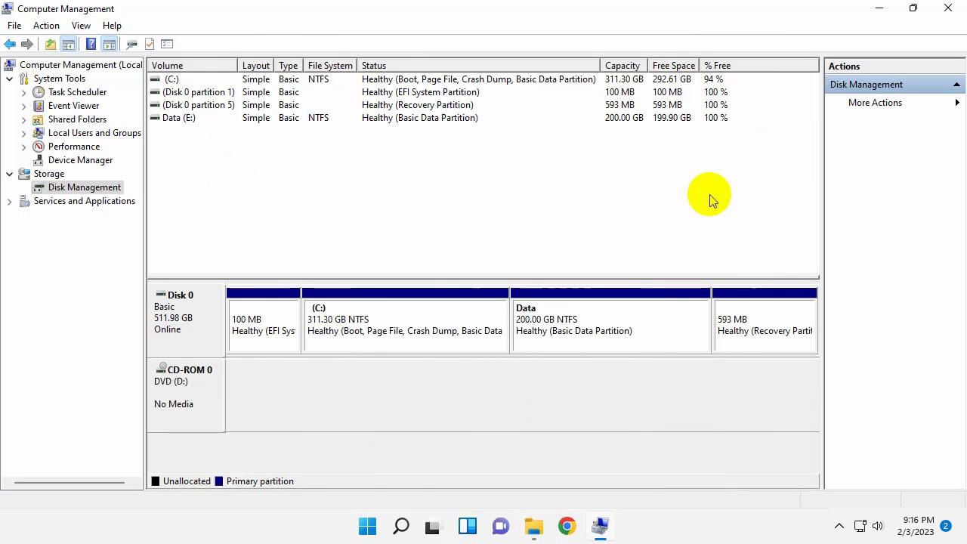
Step: Shrink the C: volume again, this time by 102400 MB
right_click(464, 318)
left_click(508, 219)
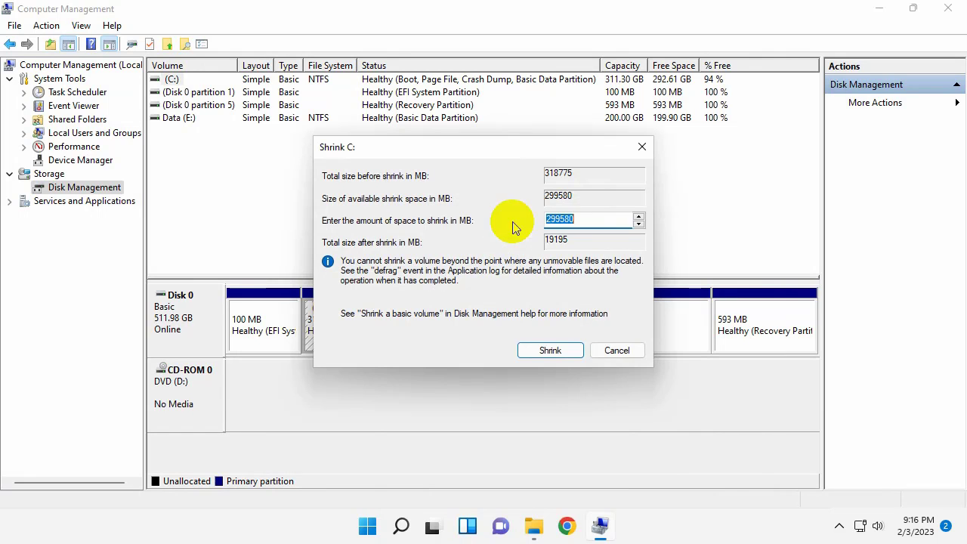
type("102400")
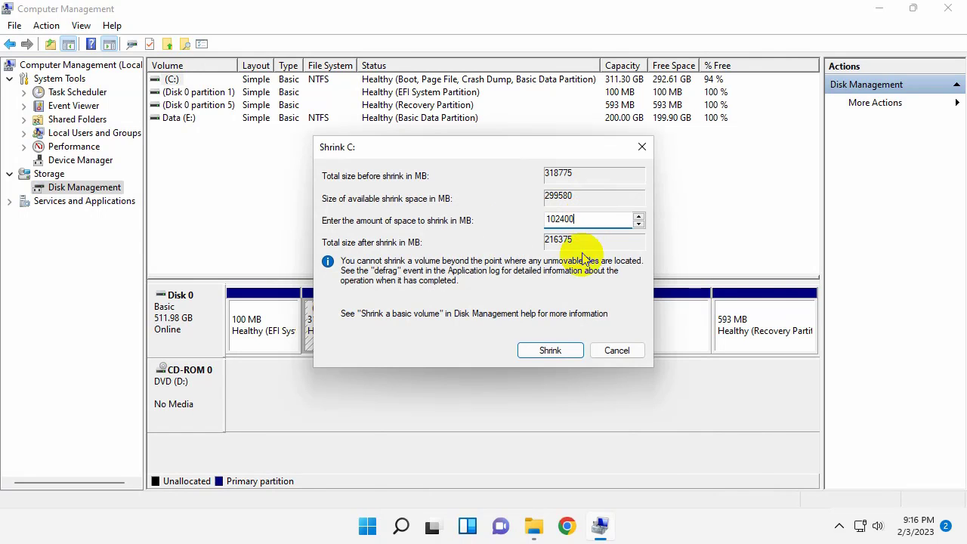
left_click(555, 350)
Step: Create a 102399 MB NTFS simple volume labelled "giai tri" in the unallocated space and check it in File Explorer
right_click(533, 324)
left_click(568, 336)
left_click(446, 351)
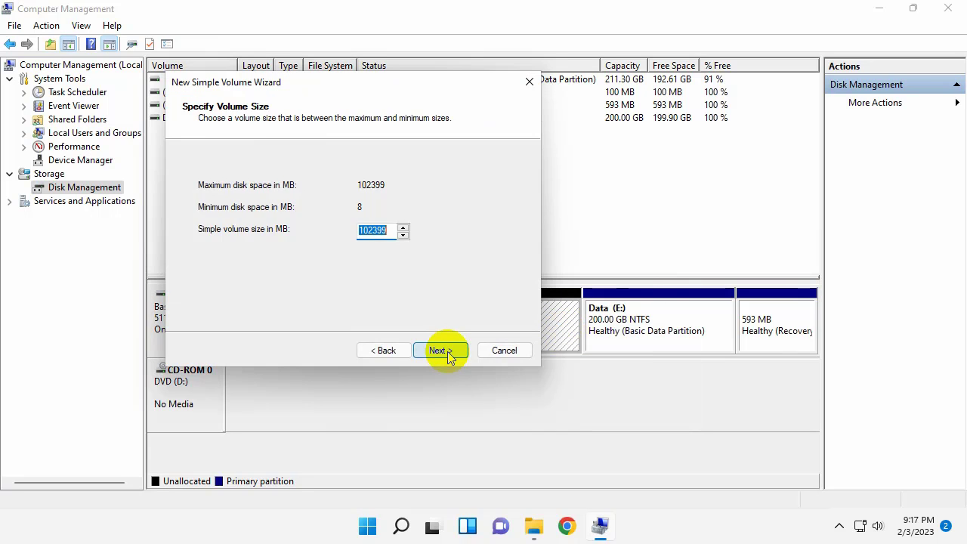
left_click(446, 352)
left_click(446, 351)
left_click_drag(396, 260, 312, 261)
type("giai tri")
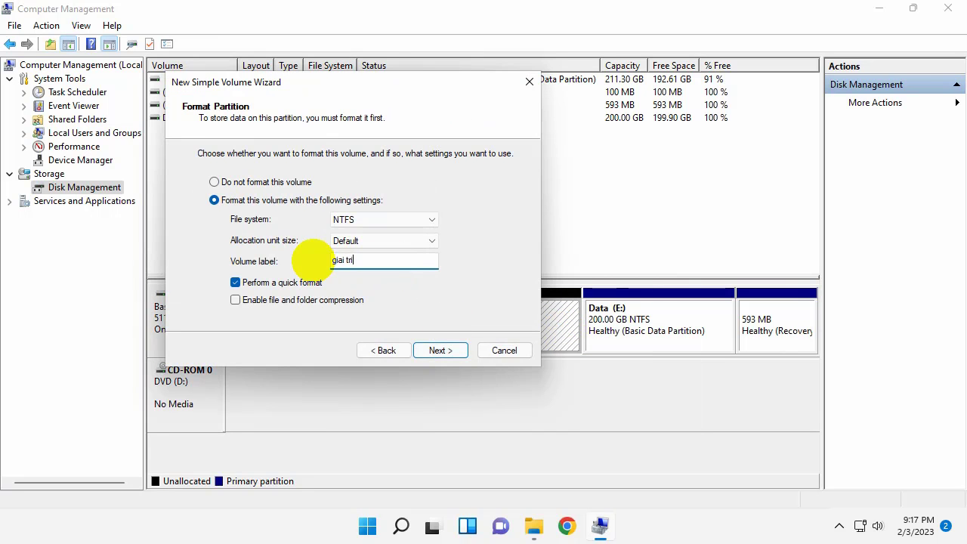
left_click(441, 350)
left_click(439, 350)
left_click(533, 527)
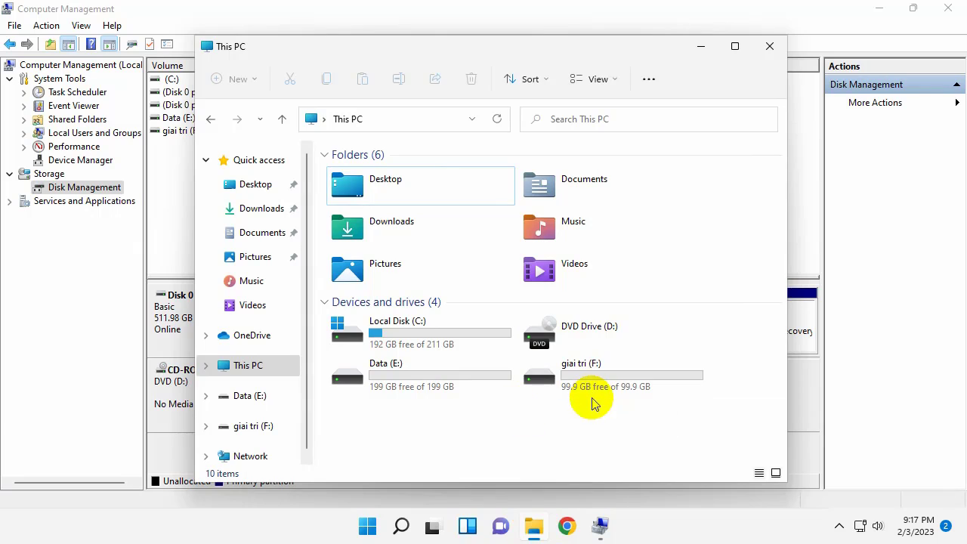
left_click(701, 47)
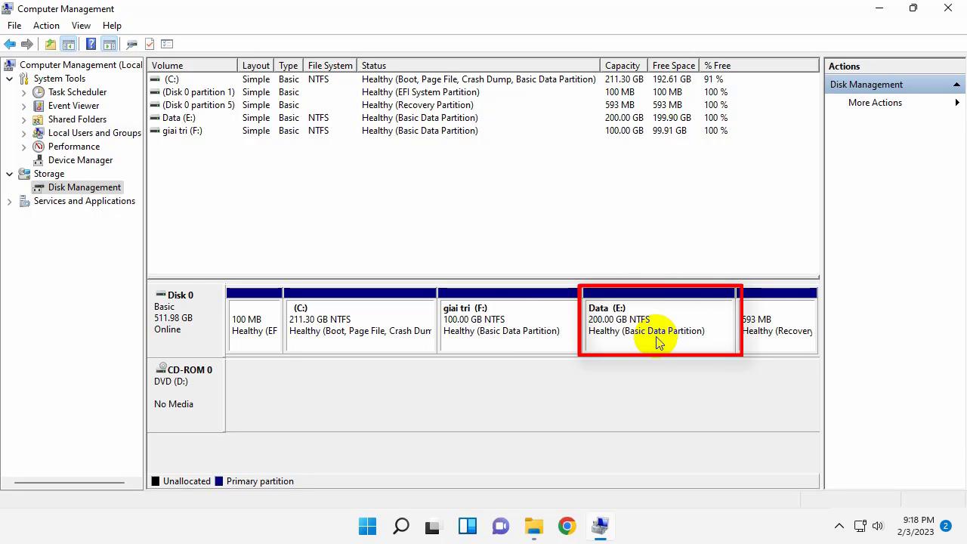
Step: Delete the Data (E:) volume and accept erasing all its data
right_click(657, 342)
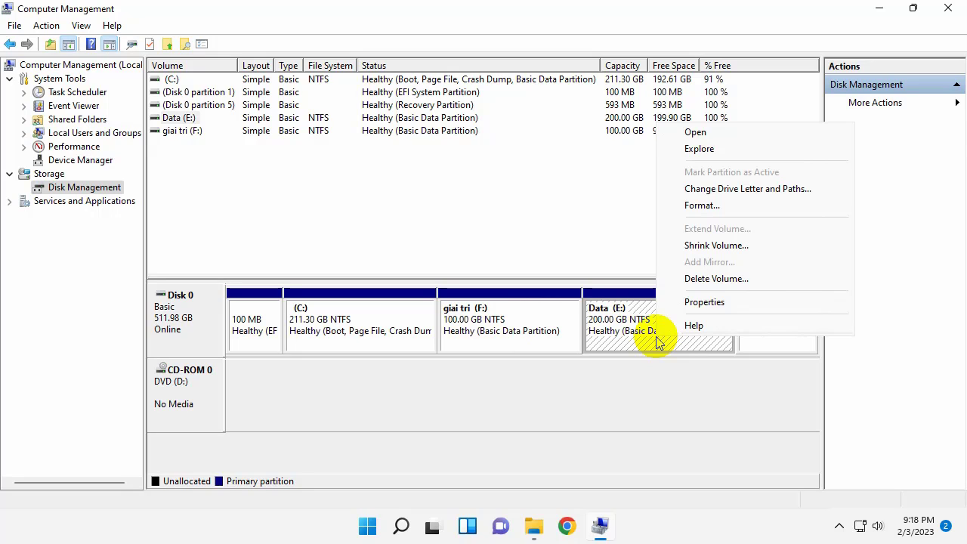
left_click(705, 280)
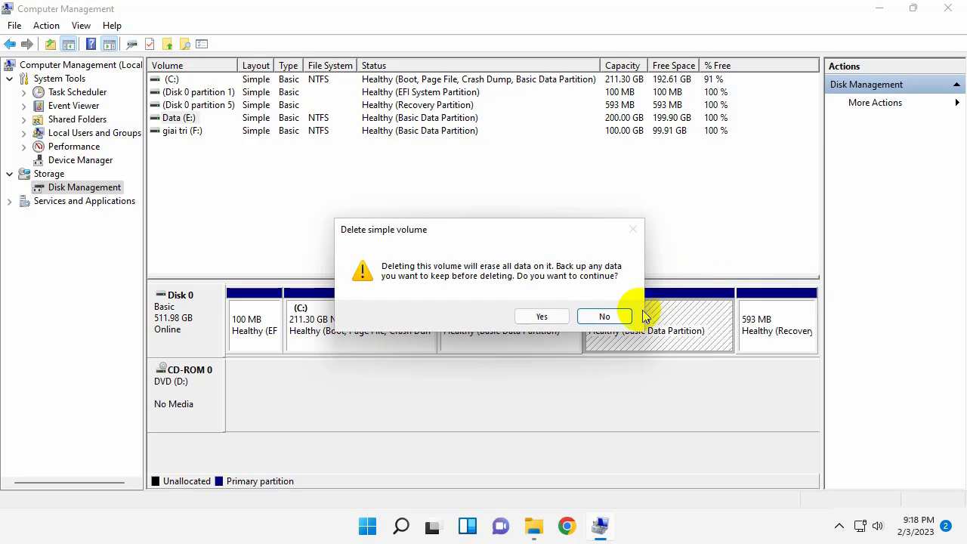
left_click(534, 315)
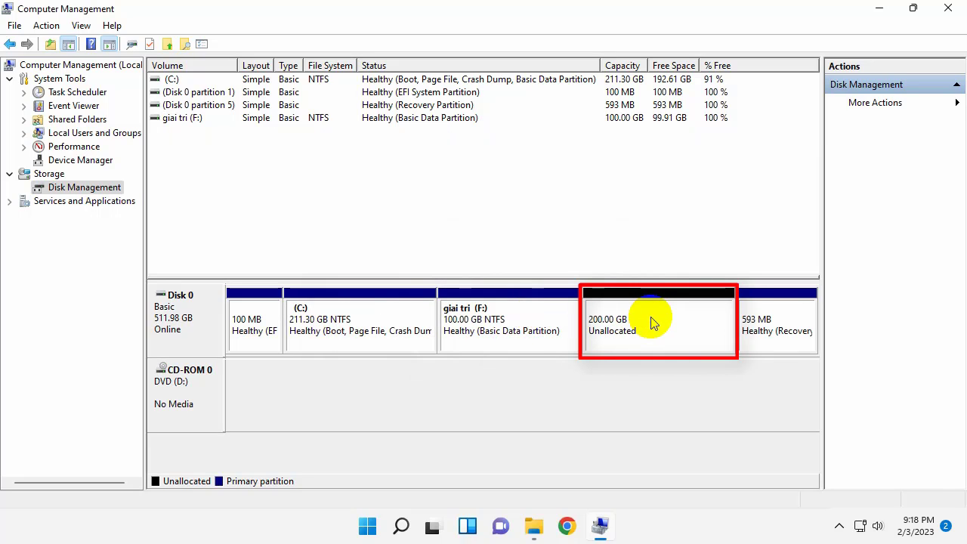
Step: Extend the giai tri (F:) volume by 102400 MB using the adjacent unallocated space on Disk 0
right_click(558, 320)
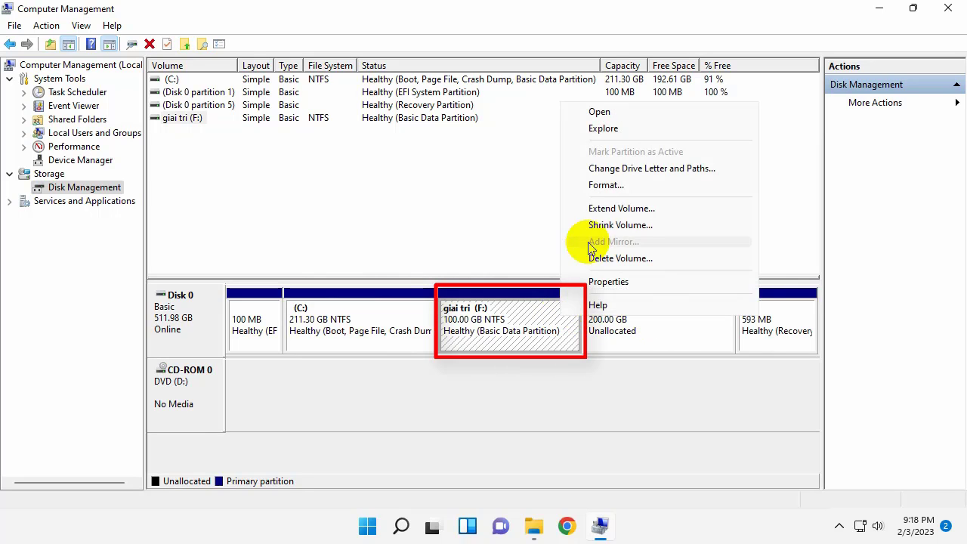
left_click(616, 209)
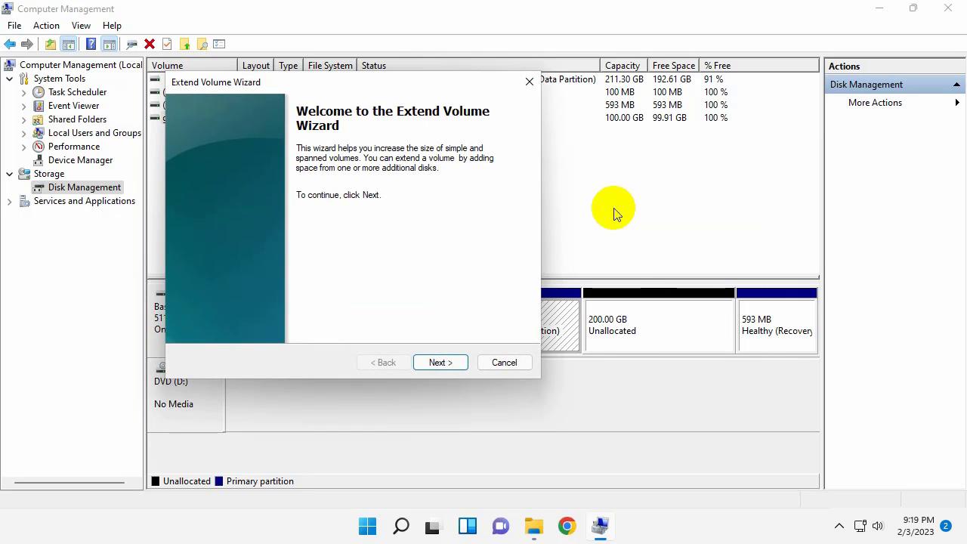
left_click(446, 364)
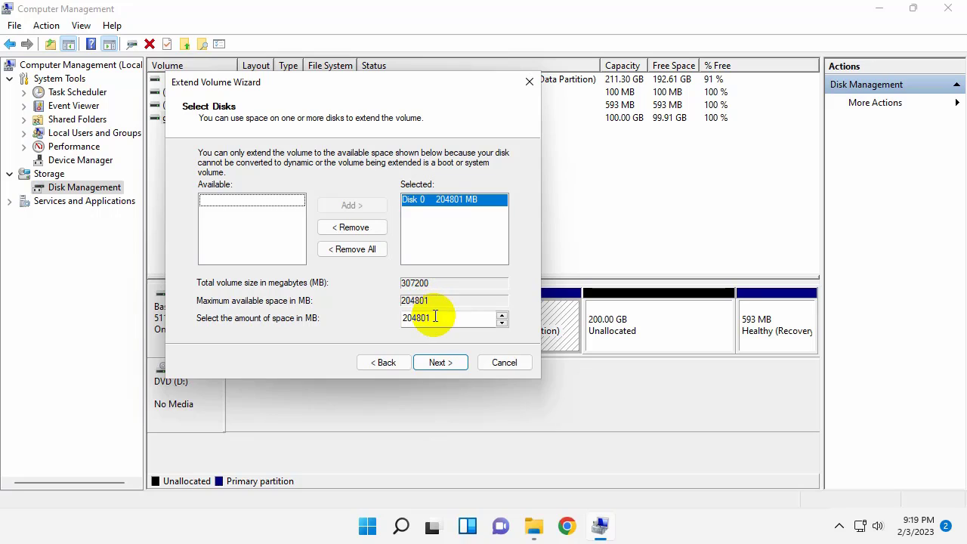
left_click_drag(436, 317, 401, 318)
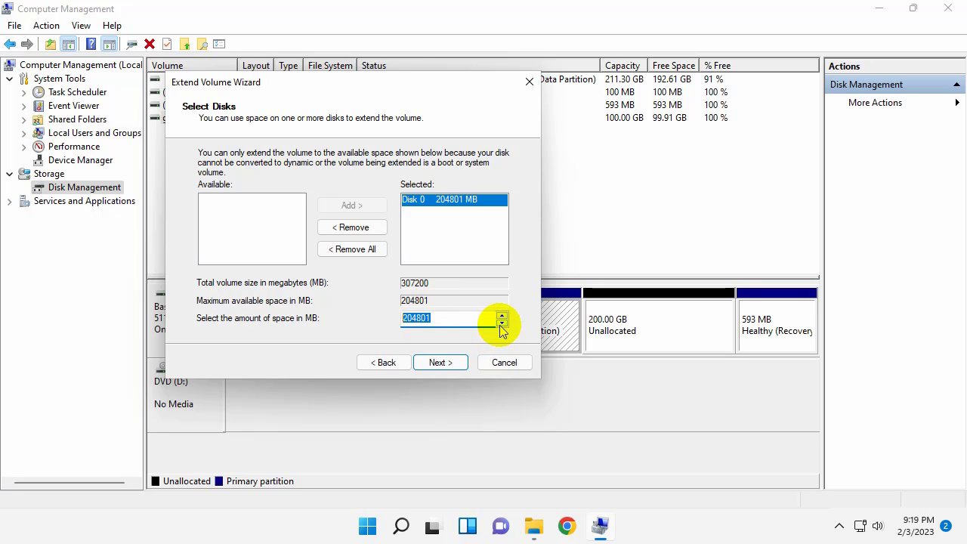
type("102400")
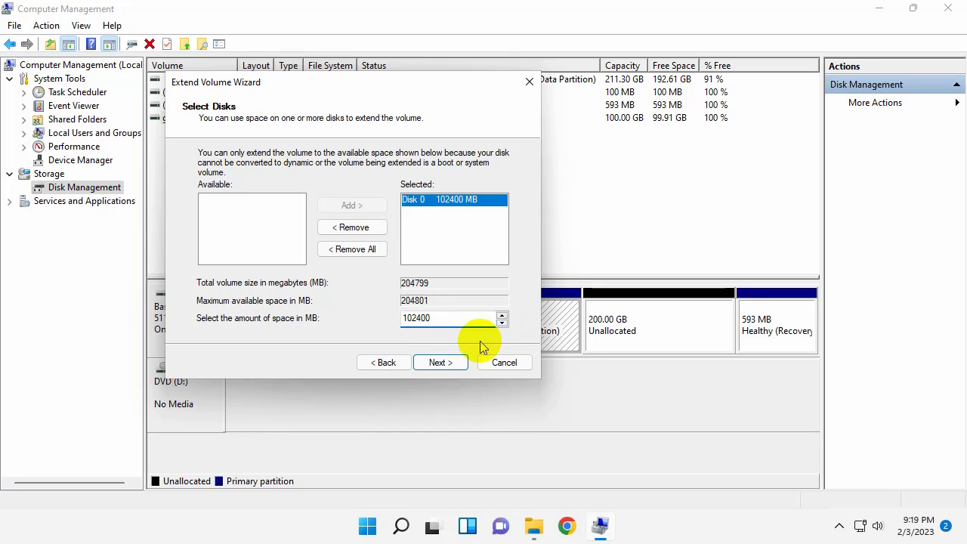
left_click(441, 363)
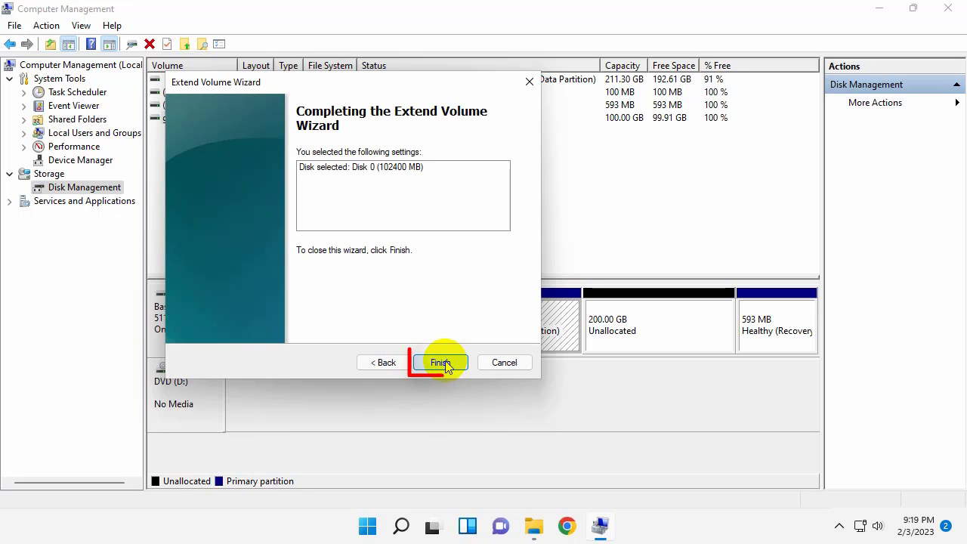
left_click(443, 363)
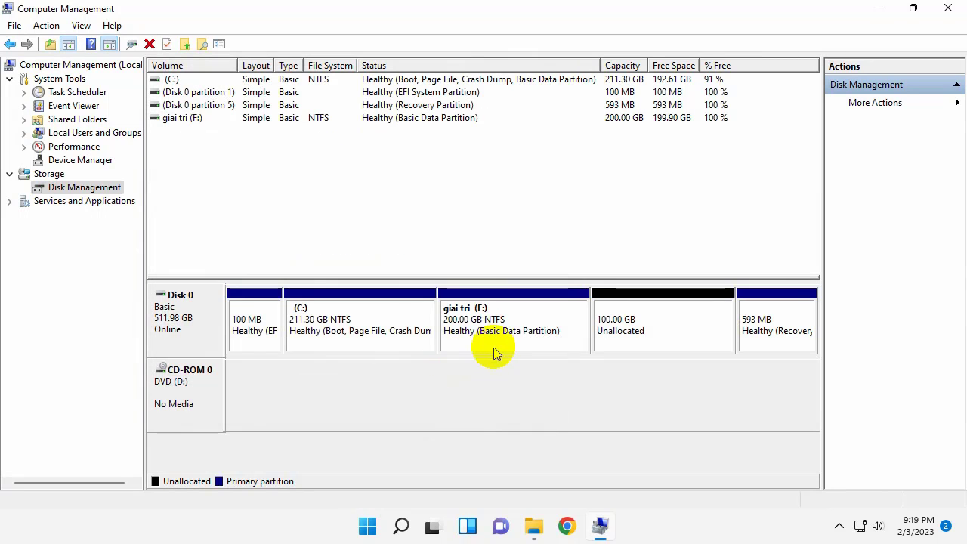
Step: Create a simple volume in the remaining unallocated space with drive letter E, NTFS quick format and the label New Volume
right_click(676, 327)
left_click(703, 331)
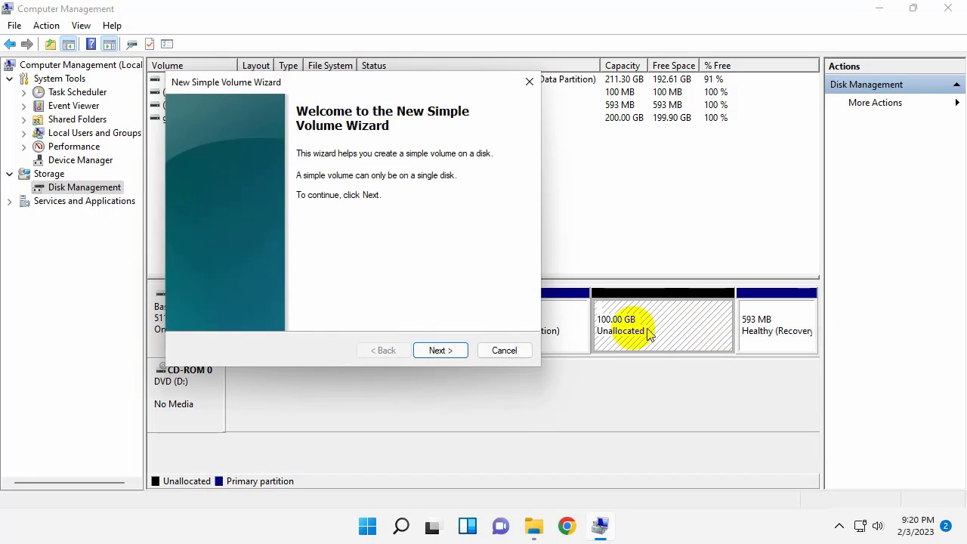
left_click(441, 350)
left_click(442, 352)
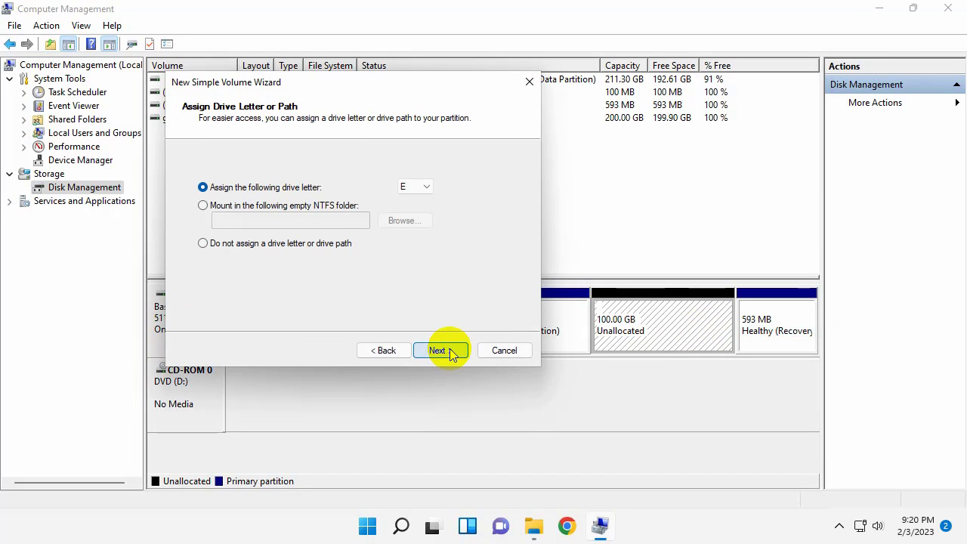
left_click(443, 351)
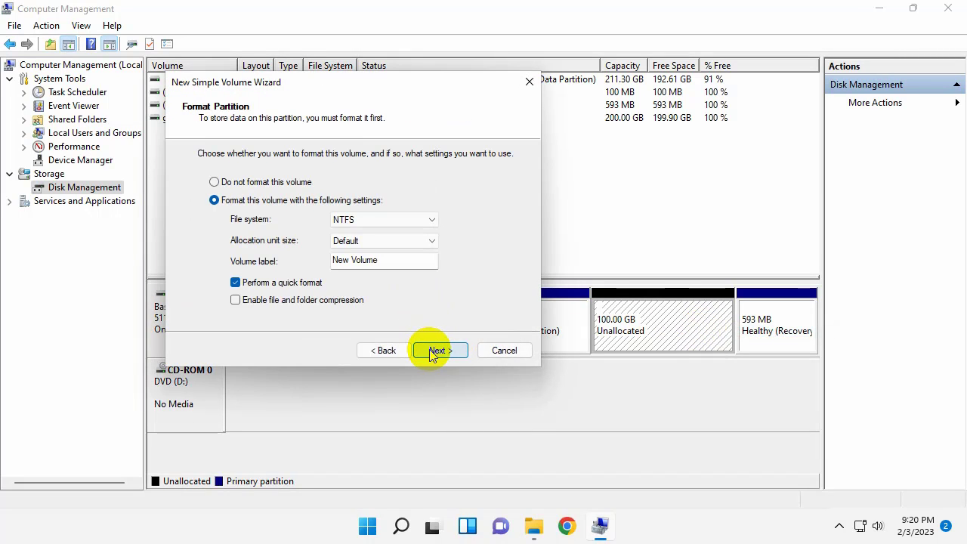
left_click(434, 352)
left_click(432, 349)
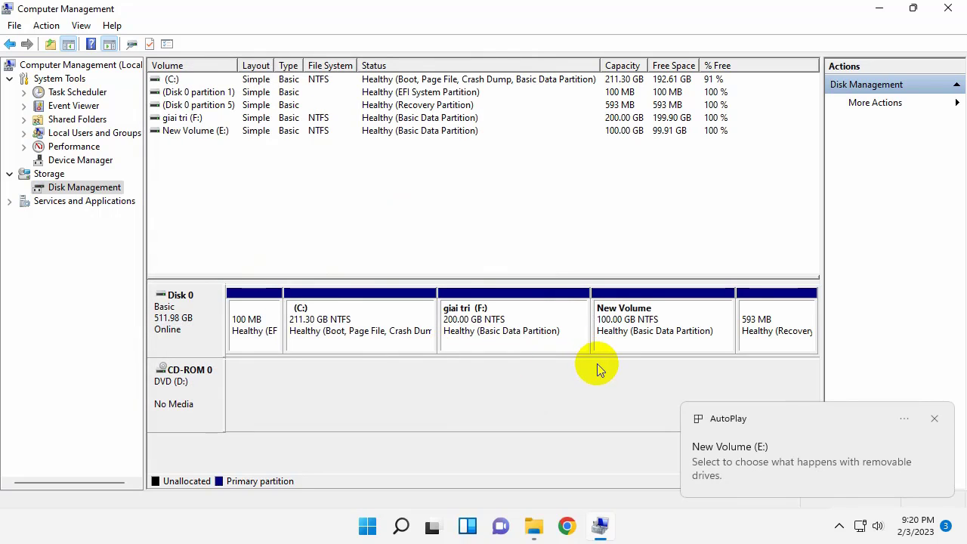
Step: Minimize Computer Management, check the drives under This PC in File Explorer, and minimize that window too
left_click(878, 9)
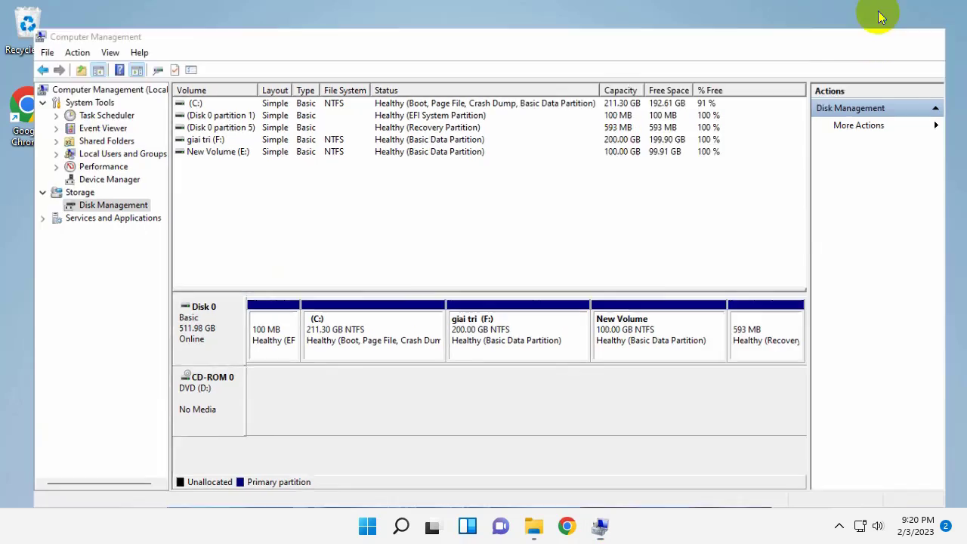
left_click(533, 527)
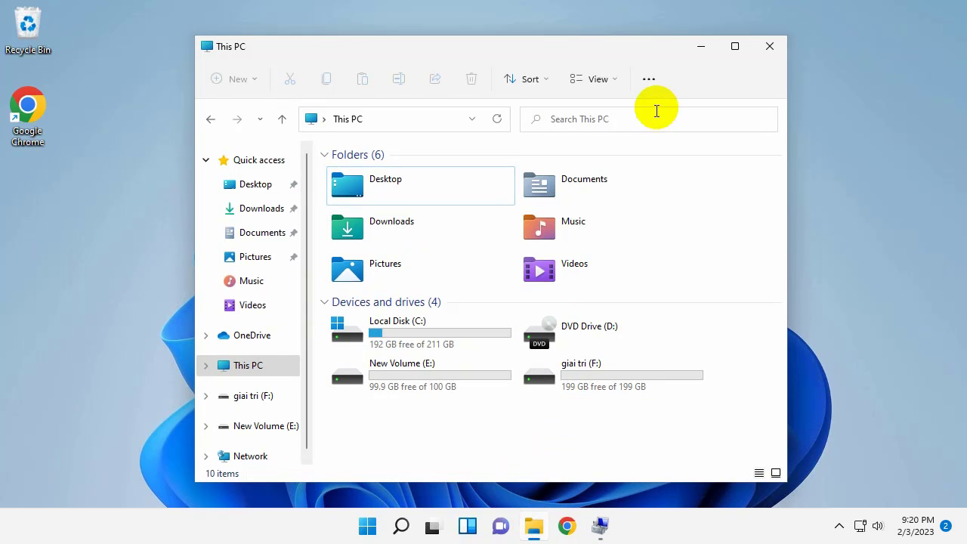
left_click(701, 47)
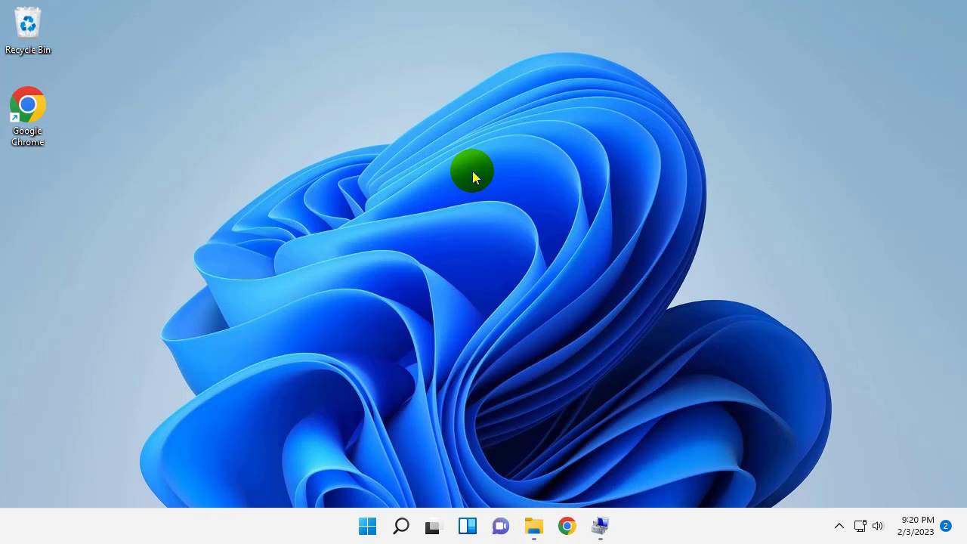